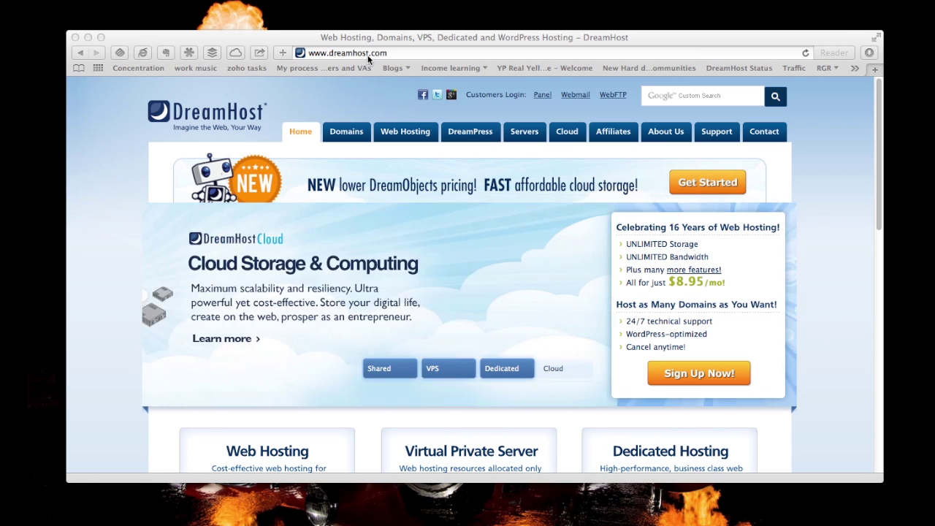
Start the DreamHost signup, entering the account e-mail address and password with its confirmation.
{"action": "left_click", "coordinate": [691, 374]}
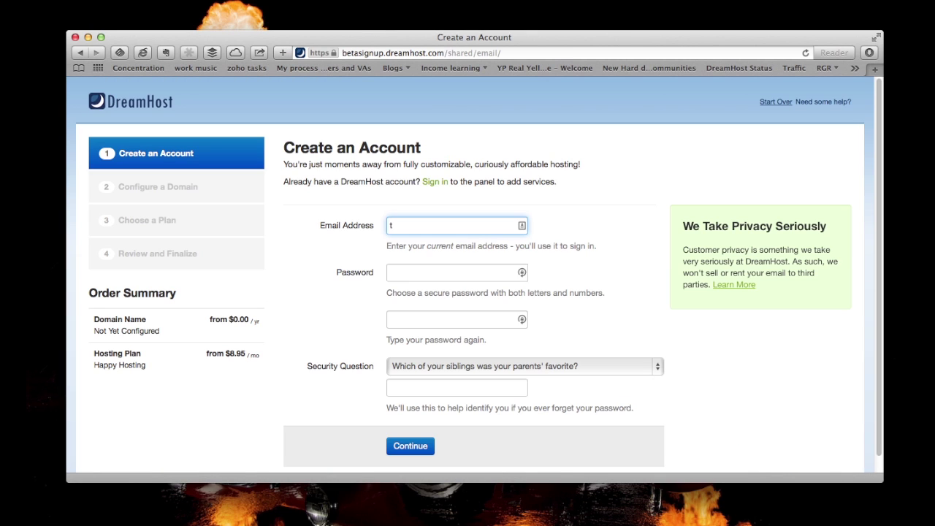
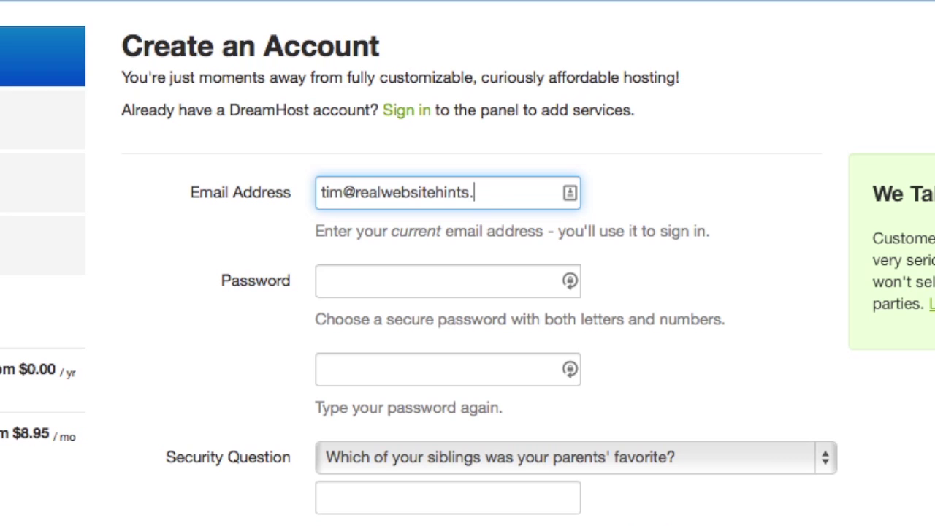
{"action": "left_click", "coordinate": [508, 282]}
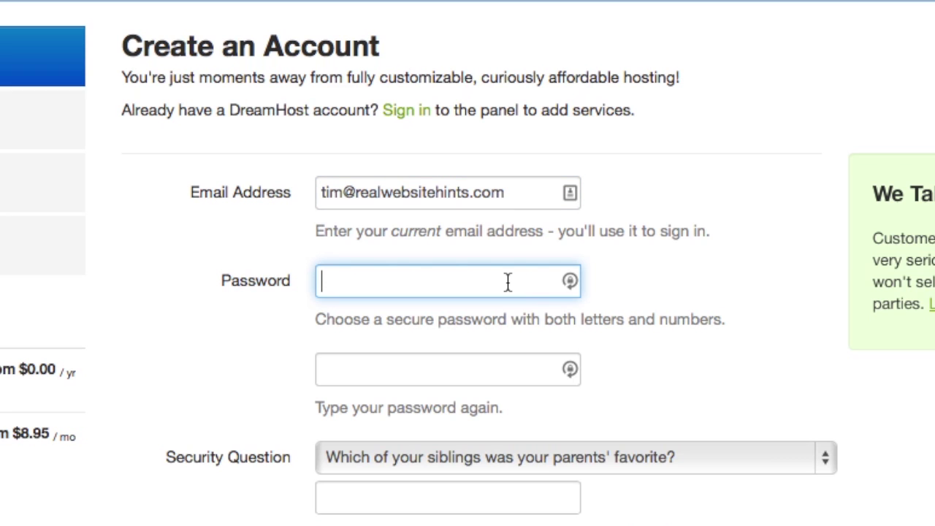
{"action": "type", "text": "*****"}
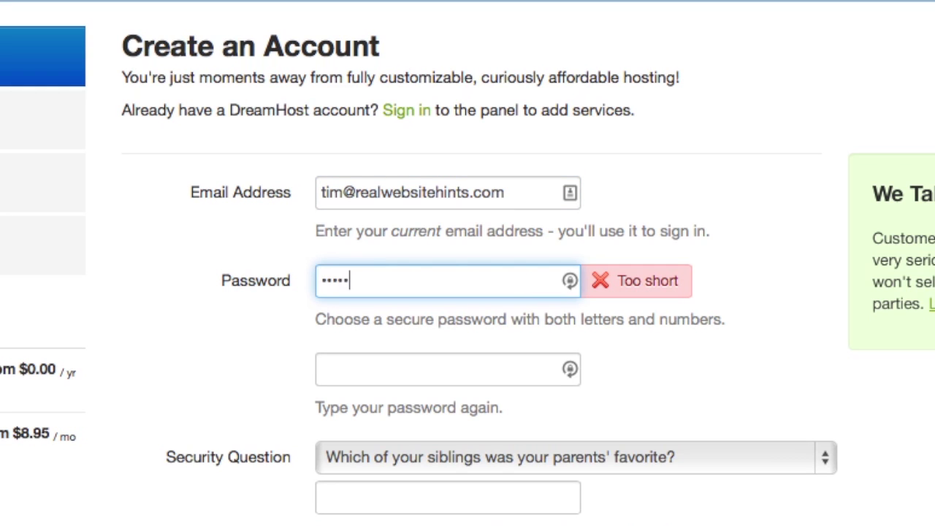
{"action": "type", "text": "******"}
{"action": "left_click", "coordinate": [448, 369]}
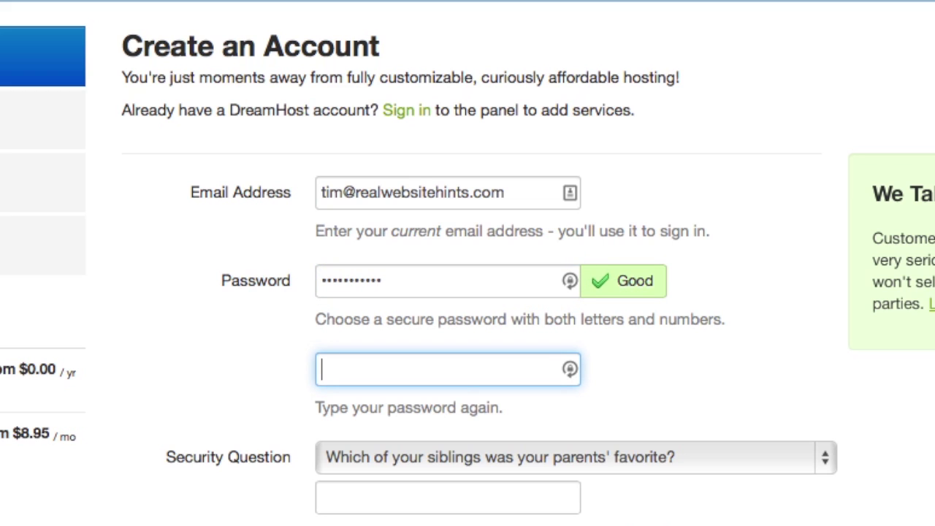
{"action": "type", "text": "***********"}
Choose the favorite sports team security question, type its answer, and submit the account details.
{"action": "left_click", "coordinate": [805, 457]}
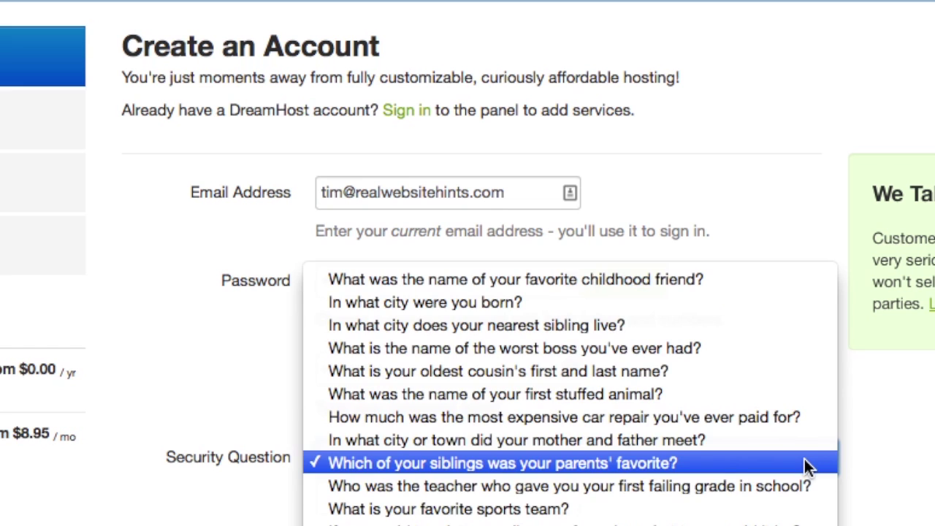
{"action": "left_click", "coordinate": [735, 504]}
{"action": "left_click", "coordinate": [487, 501]}
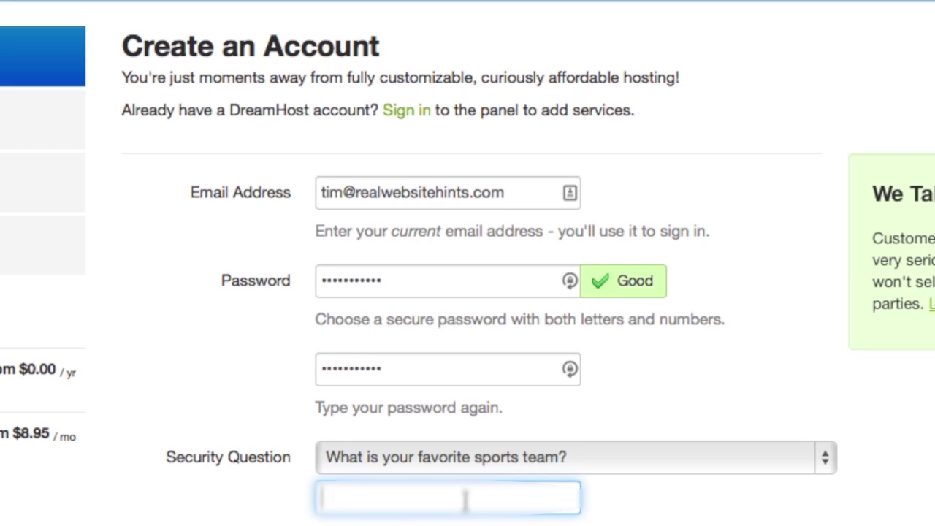
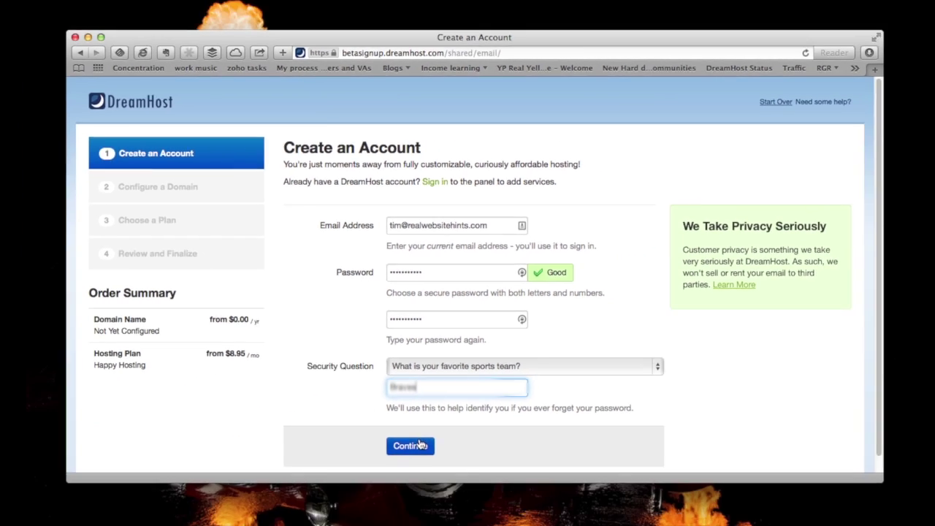
{"action": "key", "text": "Return"}
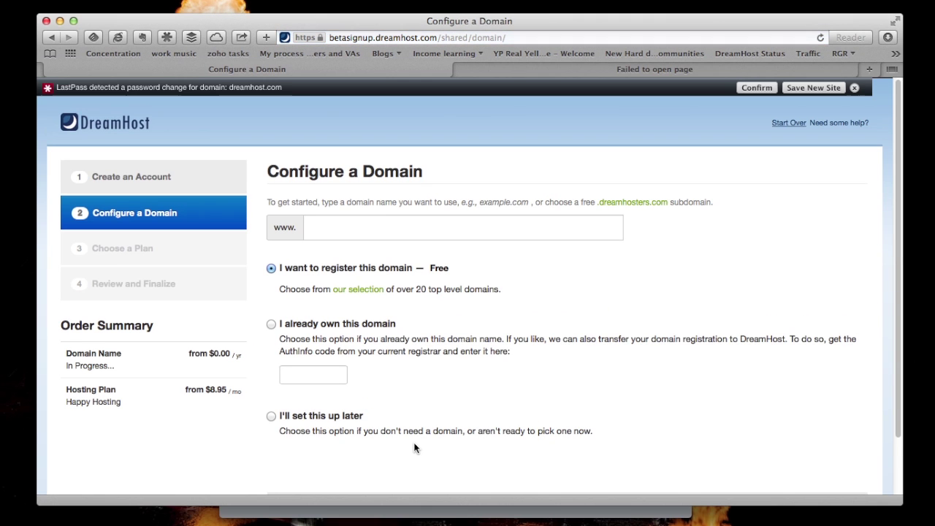
Enter rightwebsitehints.com as the new domain, correcting the typos along the way.
{"action": "left_click", "coordinate": [376, 230]}
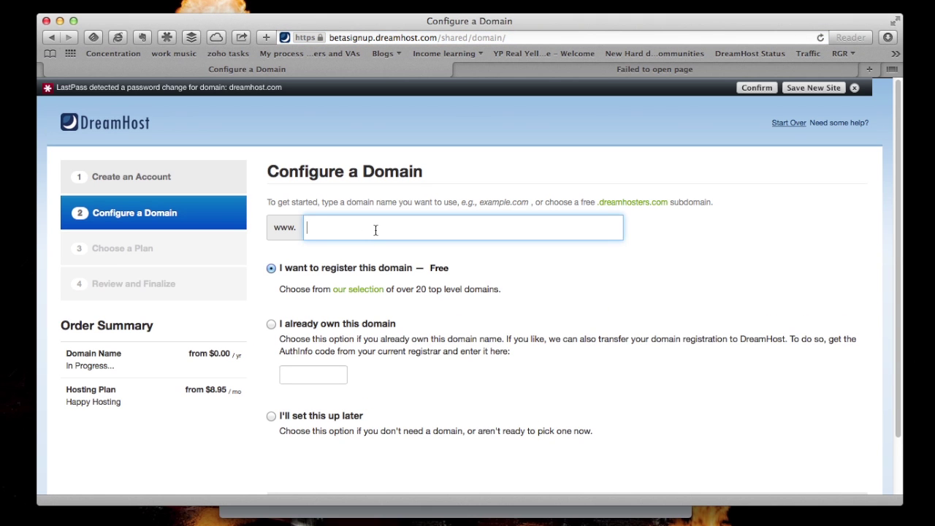
{"action": "type", "text": "righr"}
{"action": "type", "text": "w"}
{"action": "key", "text": "BackSpace"}
{"action": "key", "text": "BackSpace"}
{"action": "key", "text": "BackSpace"}
{"action": "key", "text": "BackSpace"}
{"action": "type", "text": "ghtweel"}
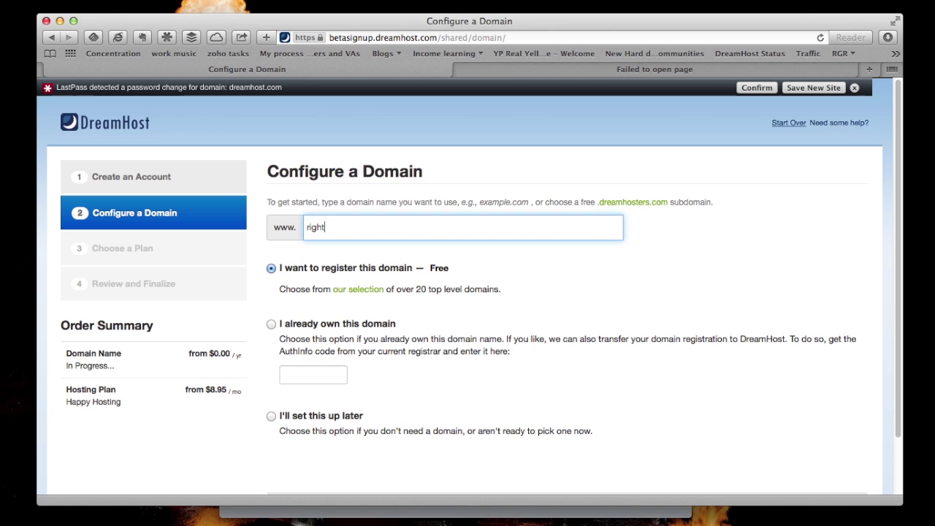
{"action": "key", "text": "BackSpace"}
{"action": "key", "text": "BackSpace"}
{"action": "type", "text": "sitehint"}
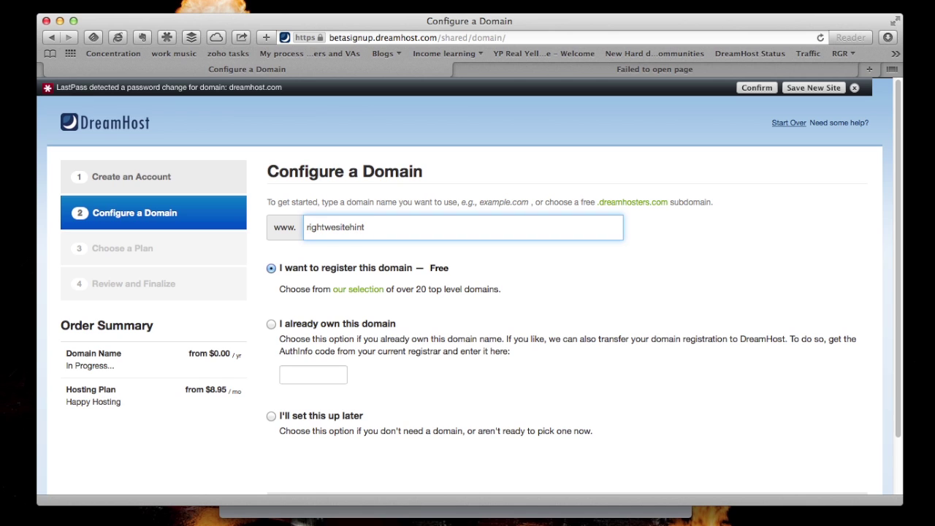
{"action": "type", "text": "s.com"}
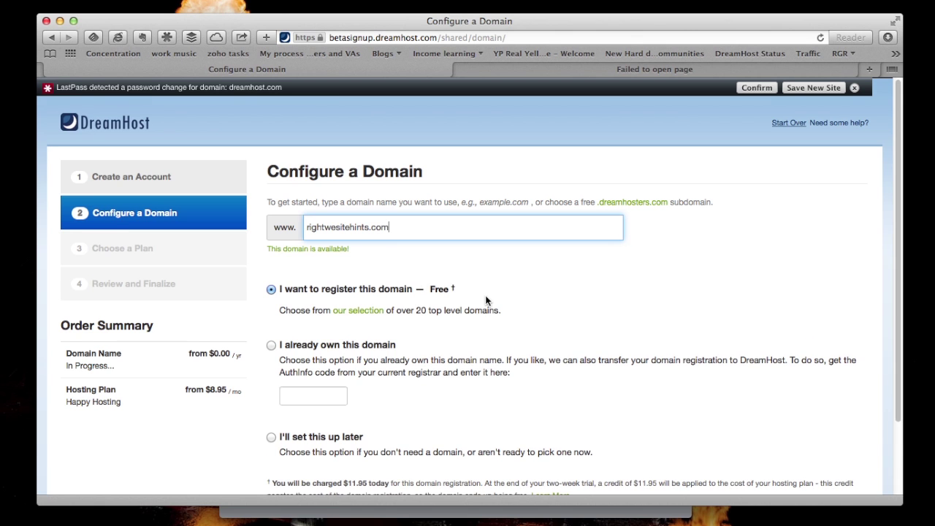
{"action": "scroll", "coordinate": [485, 295], "scroll_direction": "down", "scroll_amount": 3}
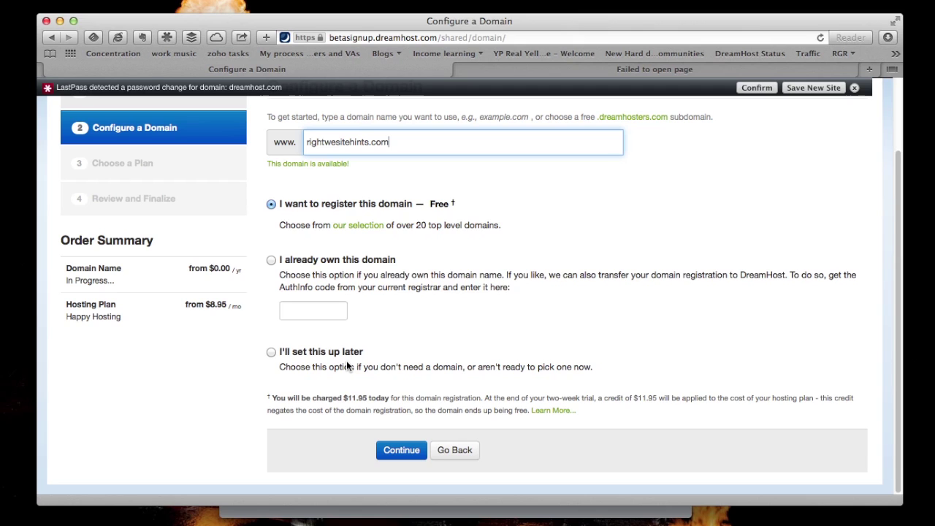
Continue past the domain choice to the Happy Hosting Review and Finalize form.
{"action": "left_click", "coordinate": [407, 452]}
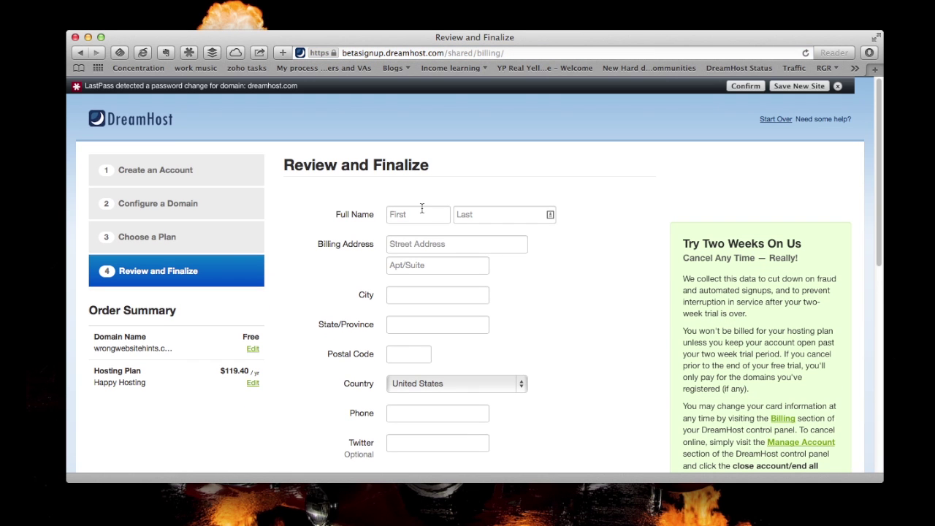
{"action": "left_click", "coordinate": [422, 210]}
Enter the account holder's first name, last name and street address.
{"action": "key", "text": "Tab"}
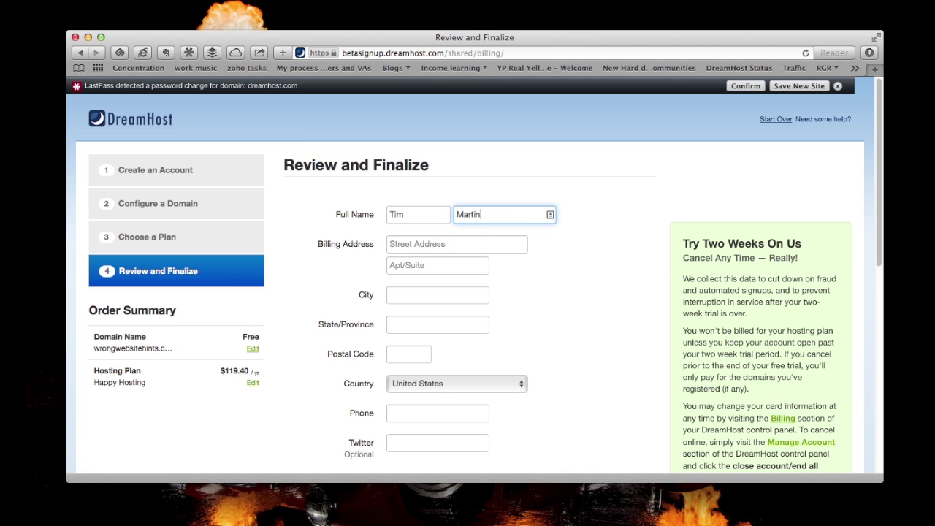
{"action": "key", "text": "Tab"}
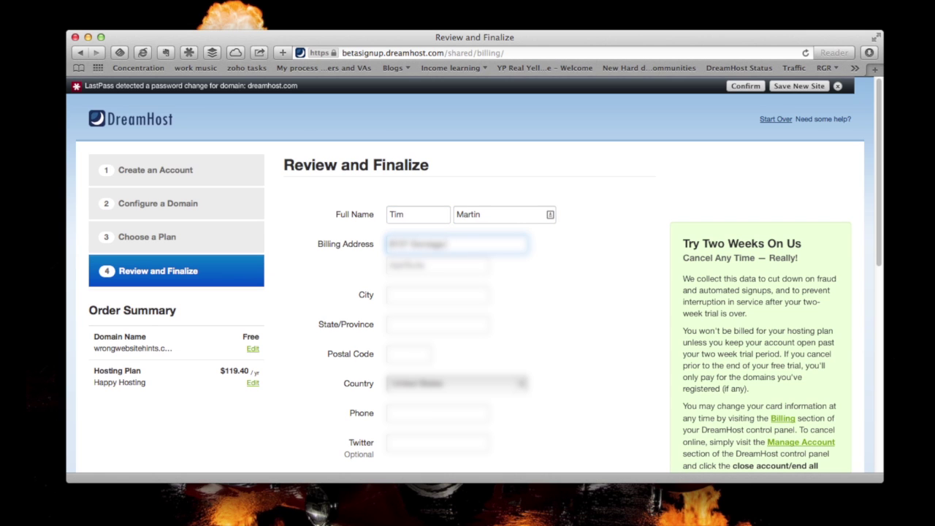
{"action": "key", "text": "Tab"}
{"action": "key", "text": "Tab"}
{"action": "key", "text": "Tab"}
Fill in the billing city, state, postal code and phone number.
{"action": "left_click", "coordinate": [420, 294]}
{"action": "type", "text": "Los Angeles"}
{"action": "key", "text": "Tab"}
{"action": "type", "text": "California"}
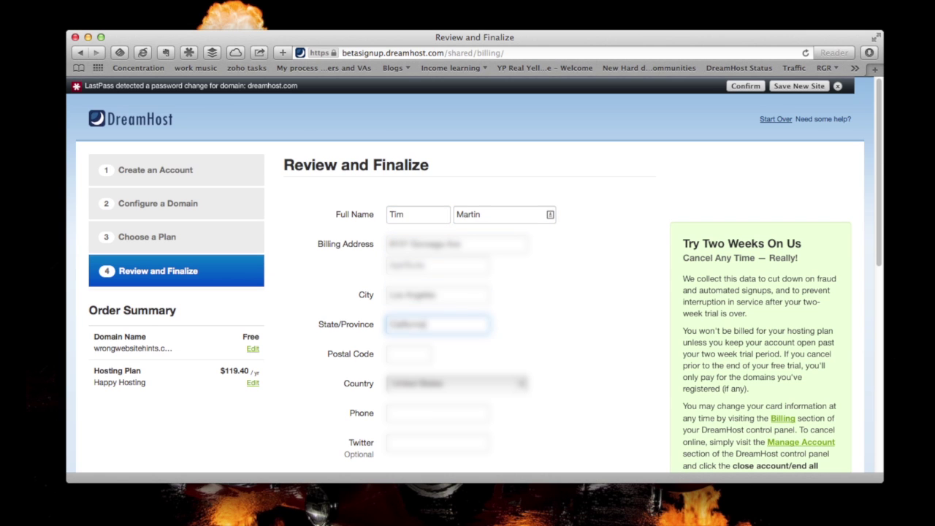
{"action": "key", "text": "Tab"}
{"action": "type", "text": "90045"}
{"action": "scroll", "coordinate": [478, 360], "scroll_direction": "down", "scroll_amount": 2}
{"action": "key", "text": "Tab"}
{"action": "type", "text": "310-6851"}
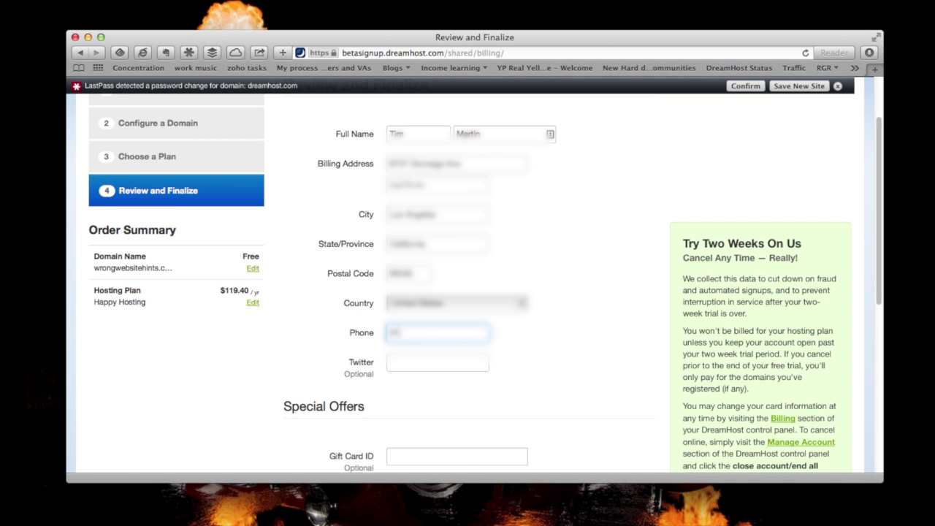
{"action": "scroll", "coordinate": [526, 355], "scroll_direction": "down", "scroll_amount": 4}
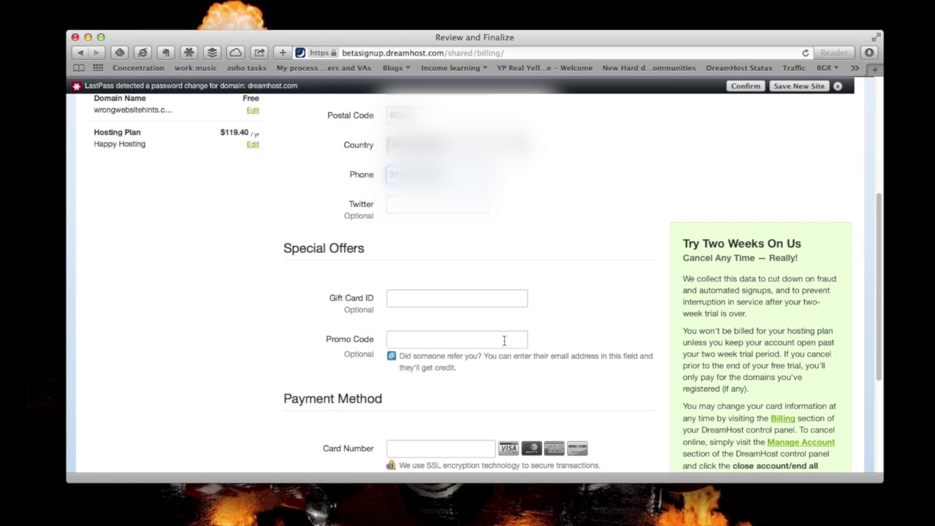
{"action": "scroll", "coordinate": [560, 345], "scroll_direction": "down", "scroll_amount": 3}
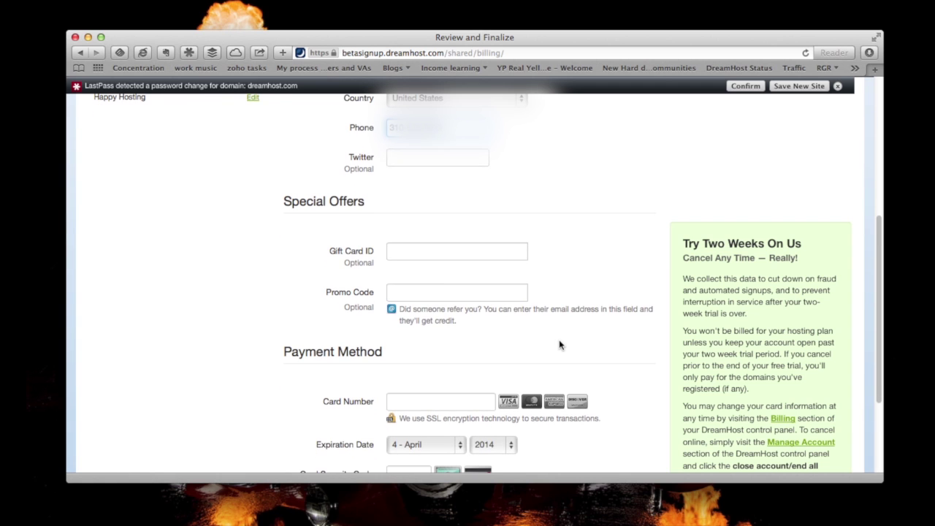
Enter the card number, a 5 - May expiry with its year, and the security code.
{"action": "left_click", "coordinate": [434, 361]}
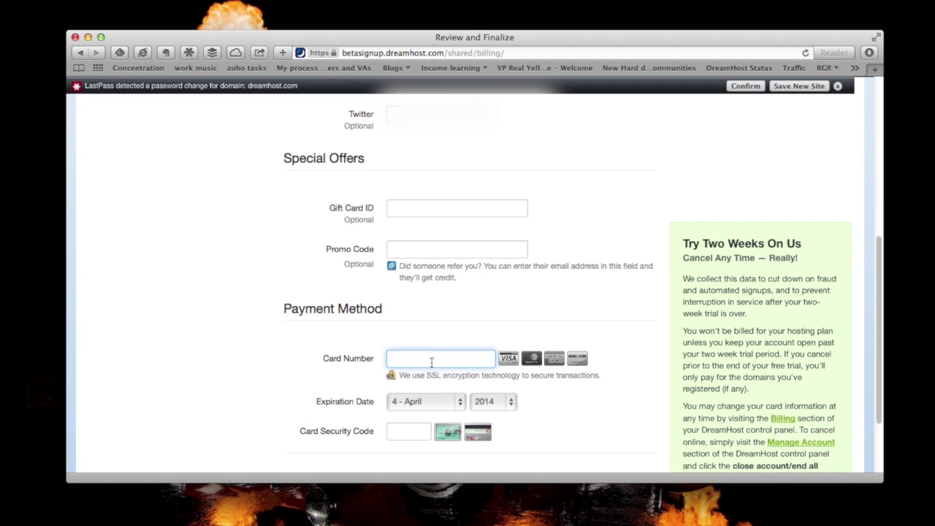
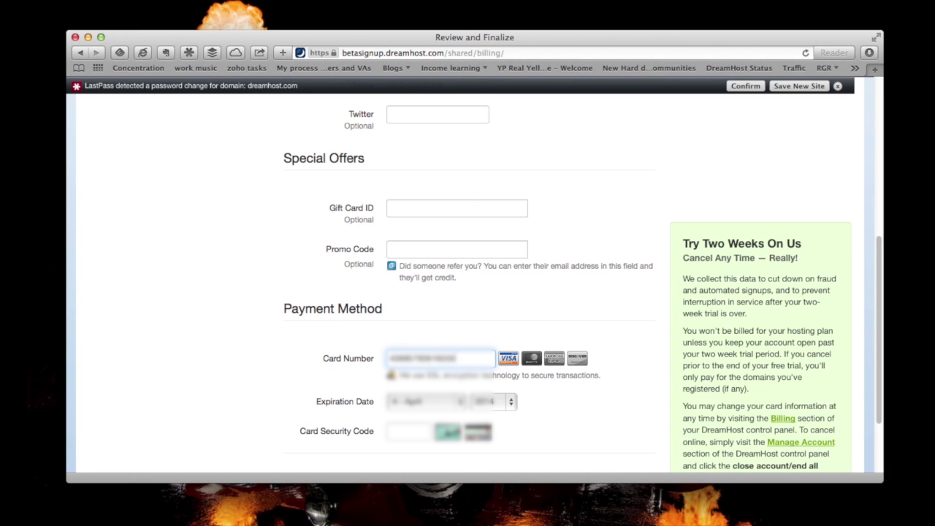
{"action": "left_click", "coordinate": [459, 405]}
{"action": "left_click", "coordinate": [446, 416]}
{"action": "left_click", "coordinate": [493, 401]}
{"action": "left_click", "coordinate": [484, 398]}
{"action": "left_click", "coordinate": [413, 432]}
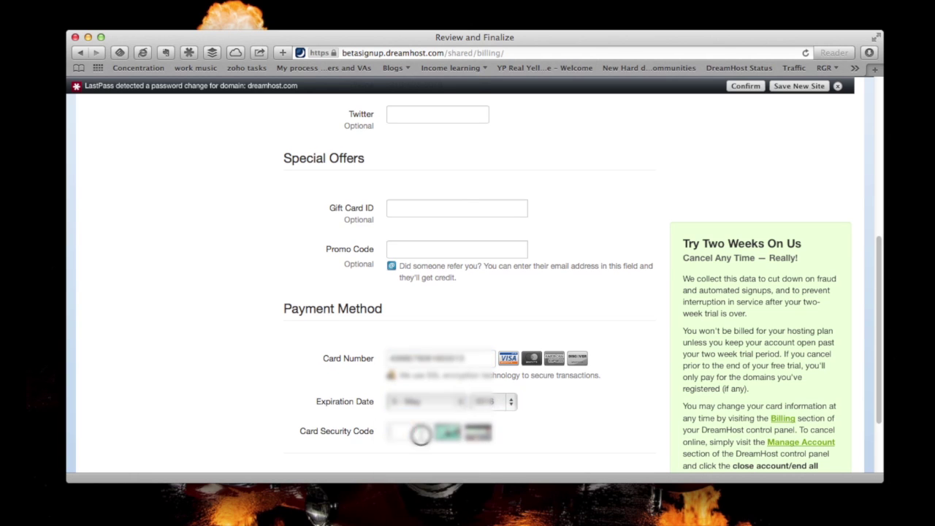
Agree to DreamHost's terms and policies and complete the signup.
{"action": "scroll", "coordinate": [595, 373], "scroll_direction": "down", "scroll_amount": 3}
{"action": "left_click", "coordinate": [287, 389]}
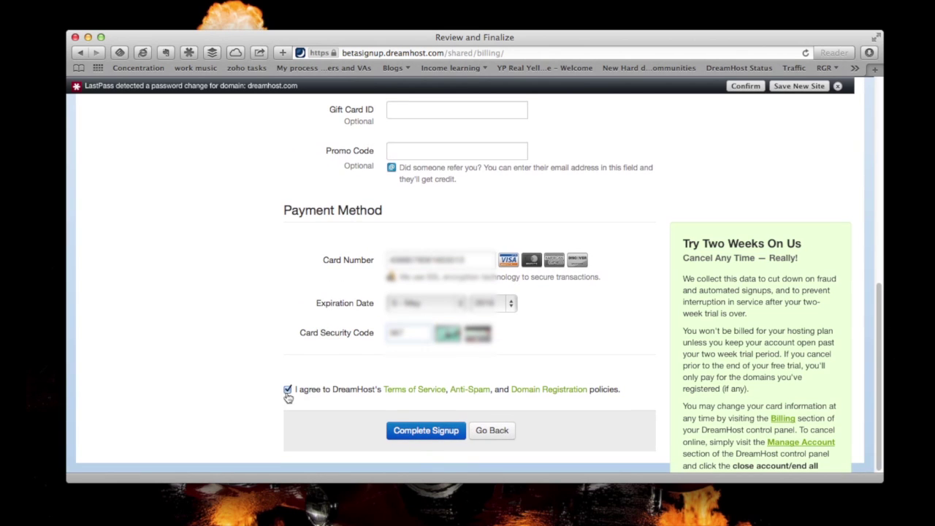
{"action": "left_click", "coordinate": [425, 435]}
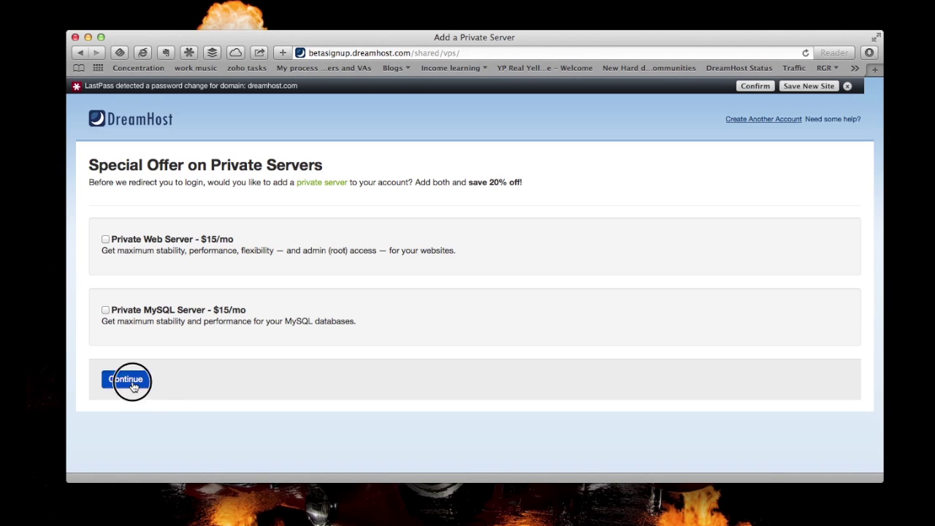
Decline the $15/mo private server add-ons and continue to the Welcome page.
{"action": "left_click", "coordinate": [132, 387]}
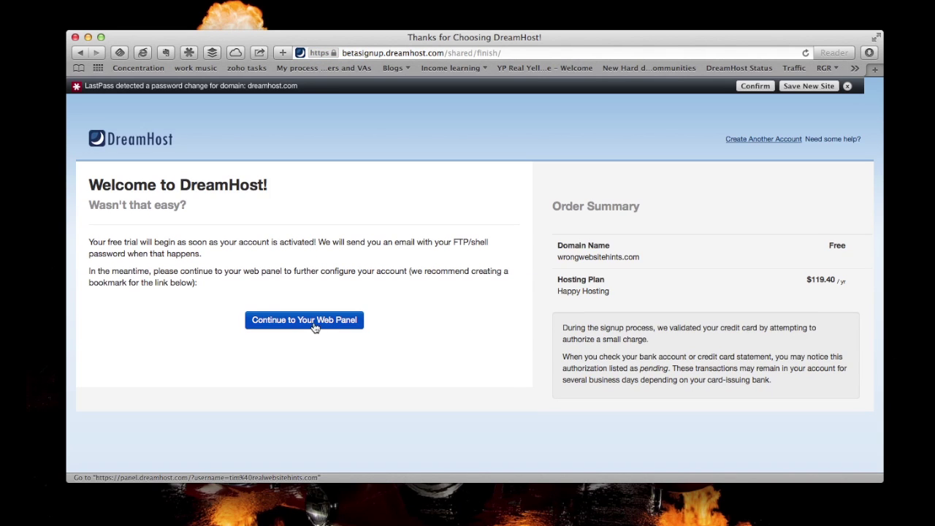
Continue to the Web Panel login and enter the account password.
{"action": "left_click", "coordinate": [358, 322]}
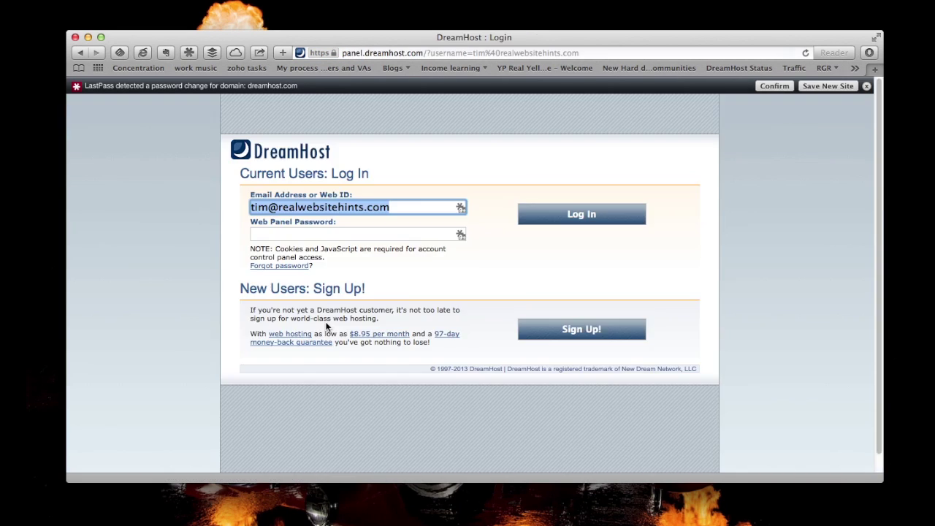
{"action": "left_click", "coordinate": [393, 238]}
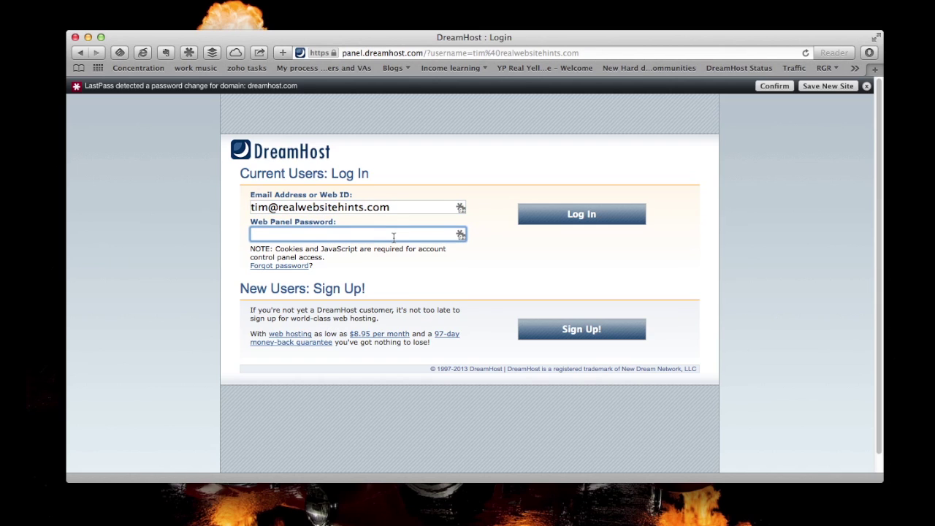
{"action": "type", "text": "•••••••••••"}
Log in to the Web Panel and open Manage Domains from the Toolbox.
{"action": "left_click", "coordinate": [559, 216]}
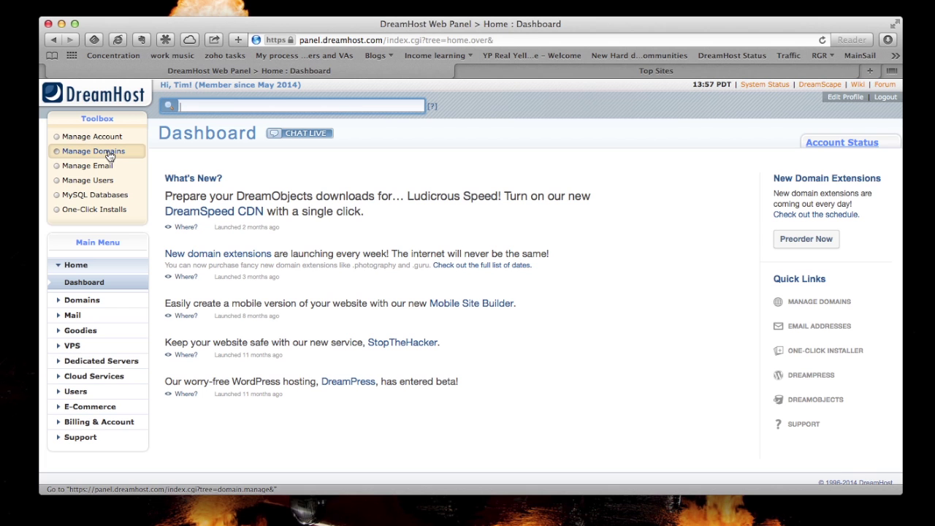
{"action": "left_click", "coordinate": [98, 150]}
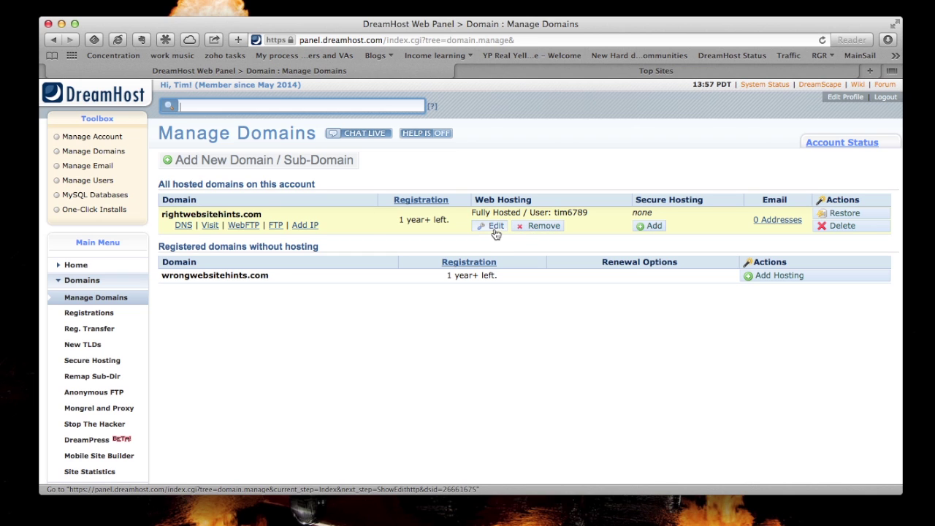
Edit Web Hosting for rightwebsitehints.com and look through its Fully Hosted settings.
{"action": "left_click", "coordinate": [496, 226]}
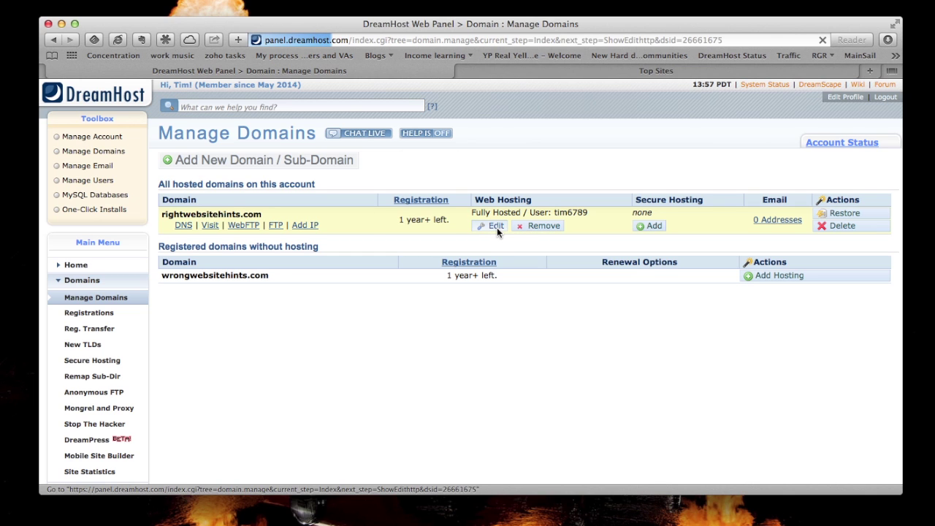
{"action": "scroll", "coordinate": [515, 246], "scroll_direction": "down", "scroll_amount": 1}
{"action": "scroll", "coordinate": [515, 247], "scroll_direction": "down", "scroll_amount": 3}
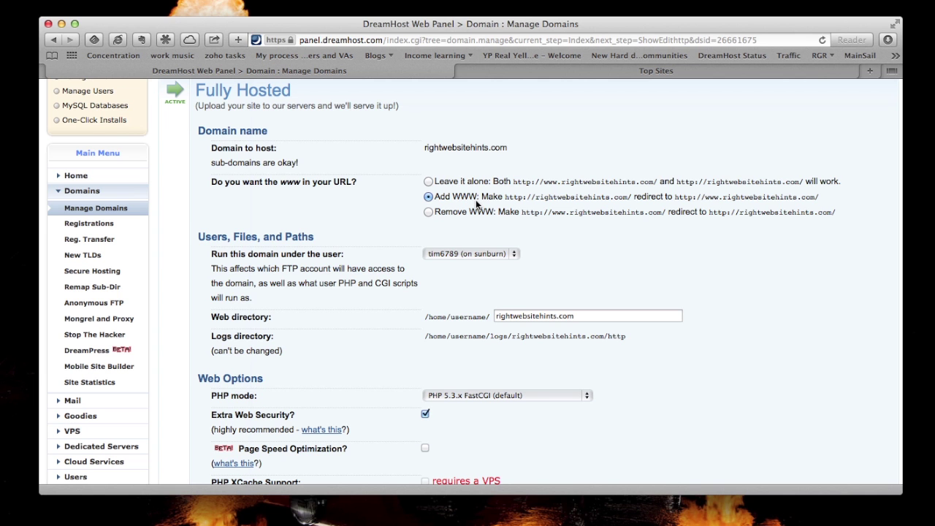
{"action": "scroll", "coordinate": [476, 201], "scroll_direction": "down", "scroll_amount": 3}
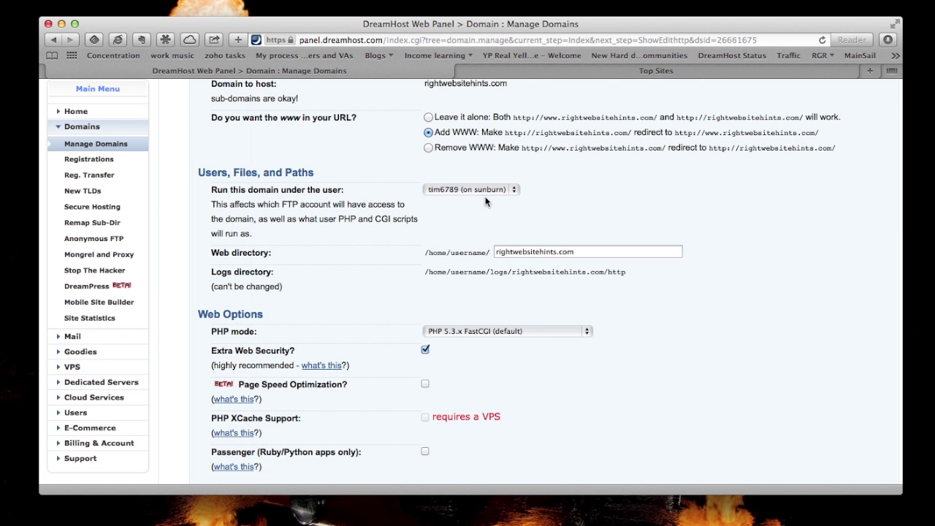
{"action": "scroll", "coordinate": [534, 208], "scroll_direction": "down", "scroll_amount": 5}
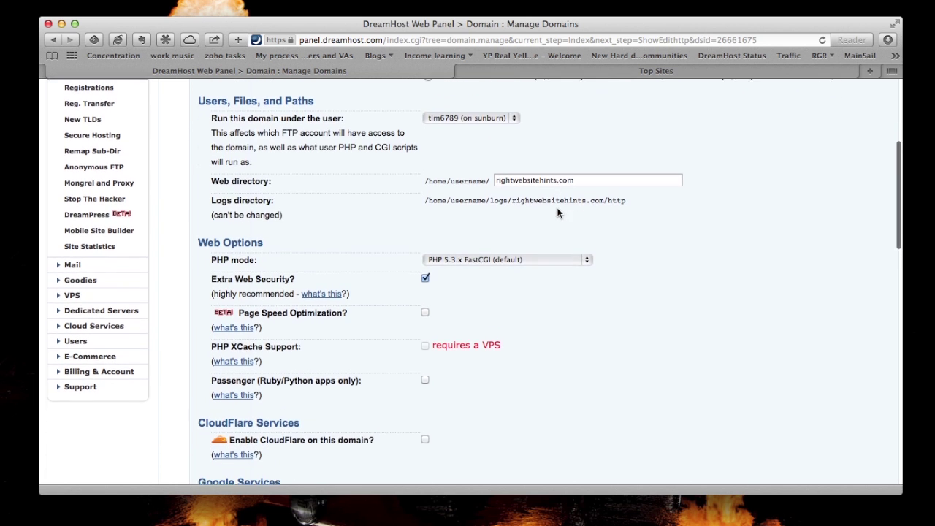
{"action": "scroll", "coordinate": [559, 212], "scroll_direction": "down", "scroll_amount": 4}
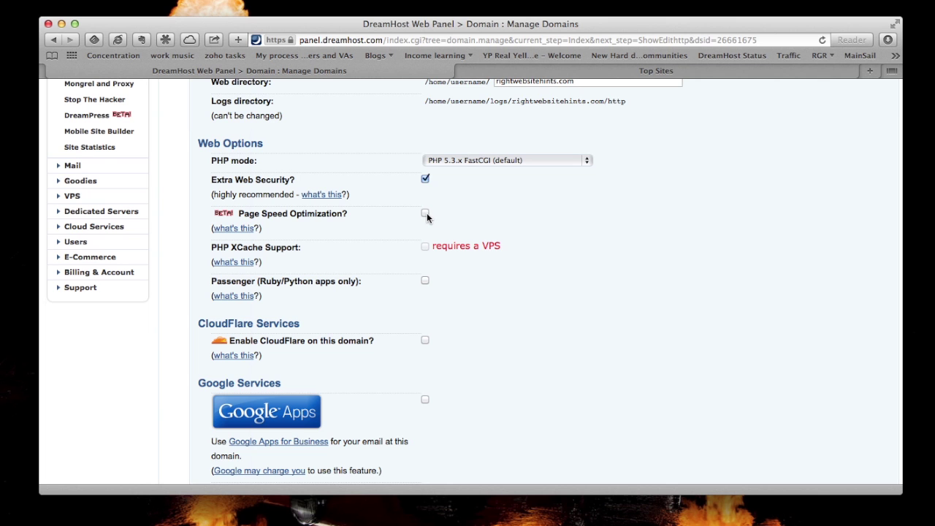
{"action": "scroll", "coordinate": [427, 213], "scroll_direction": "down", "scroll_amount": 2}
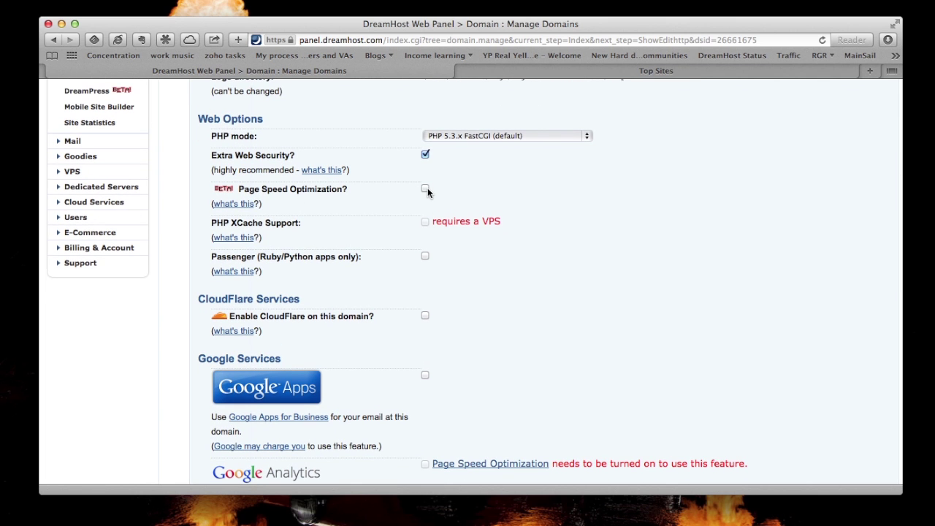
{"action": "scroll", "coordinate": [427, 189], "scroll_direction": "down", "scroll_amount": 3}
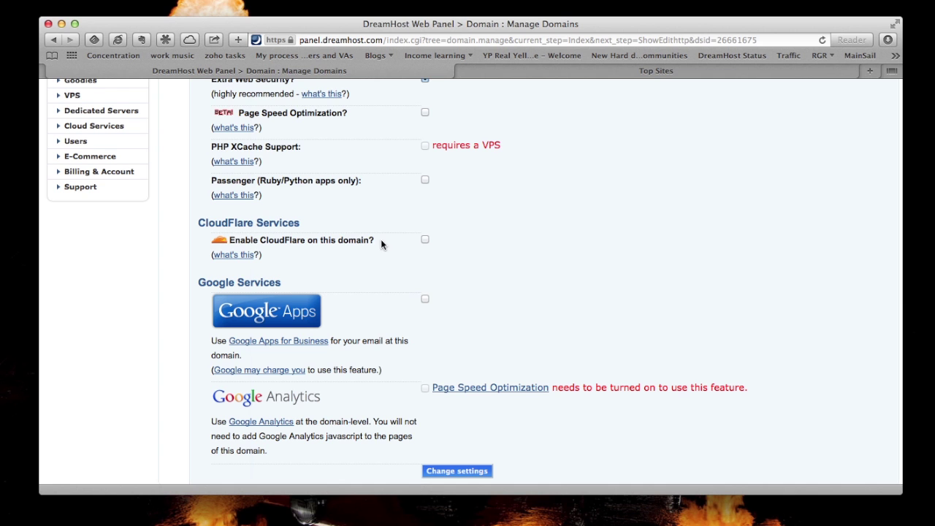
{"action": "scroll", "coordinate": [381, 242], "scroll_direction": "down", "scroll_amount": 3}
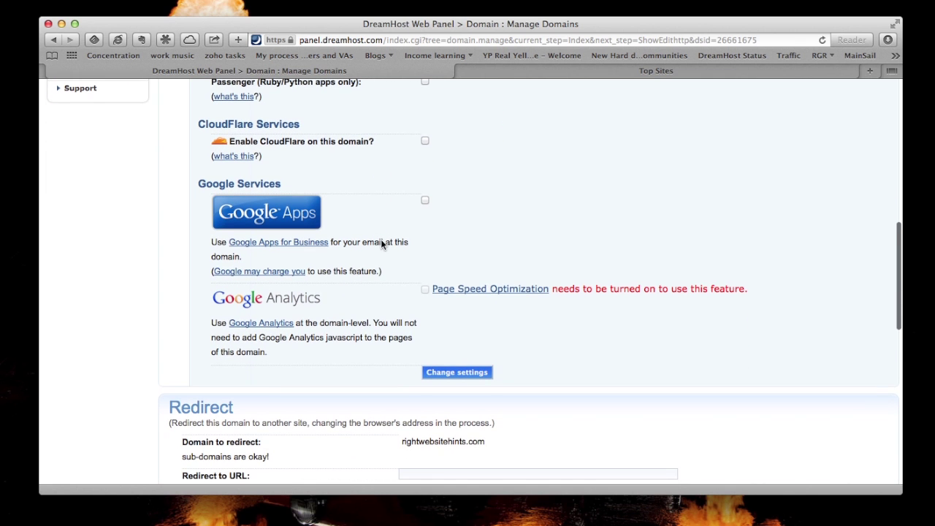
{"action": "scroll", "coordinate": [381, 243], "scroll_direction": "down", "scroll_amount": 3}
{"action": "scroll", "coordinate": [381, 243], "scroll_direction": "up", "scroll_amount": 1}
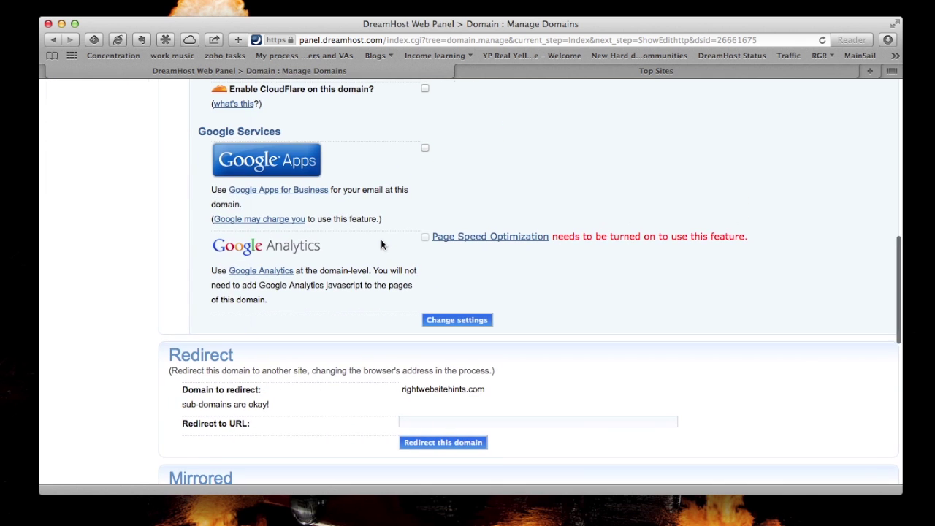
{"action": "scroll", "coordinate": [381, 243], "scroll_direction": "up", "scroll_amount": 15}
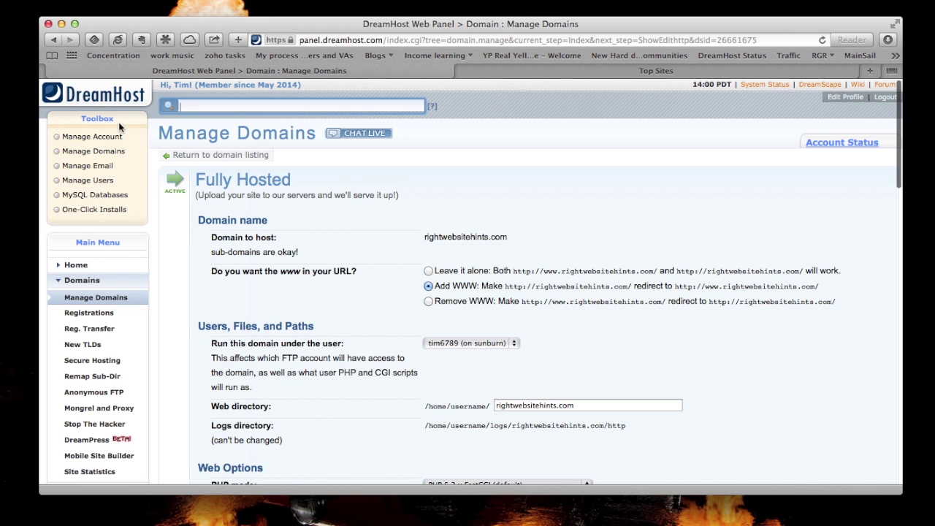
Open the WordPress one-click installer and choose Custom Installation.
{"action": "left_click", "coordinate": [96, 212]}
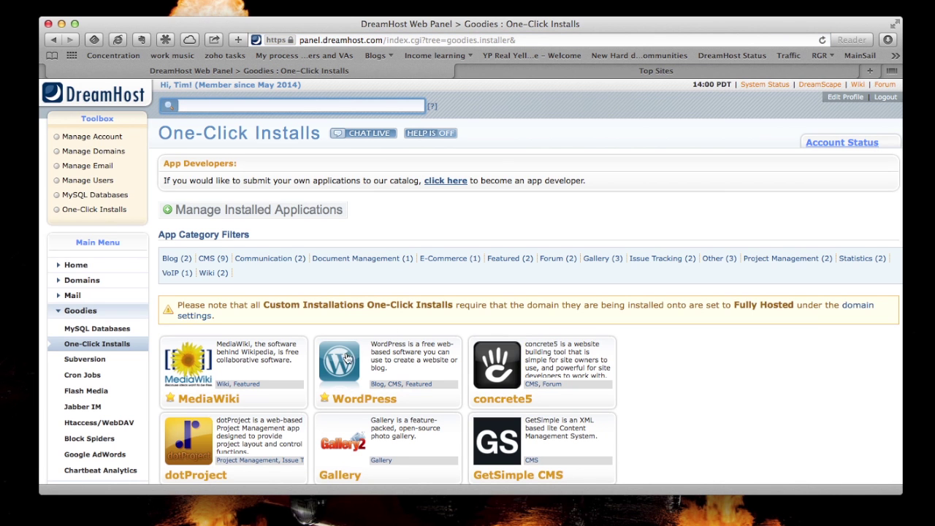
{"action": "left_click", "coordinate": [346, 360]}
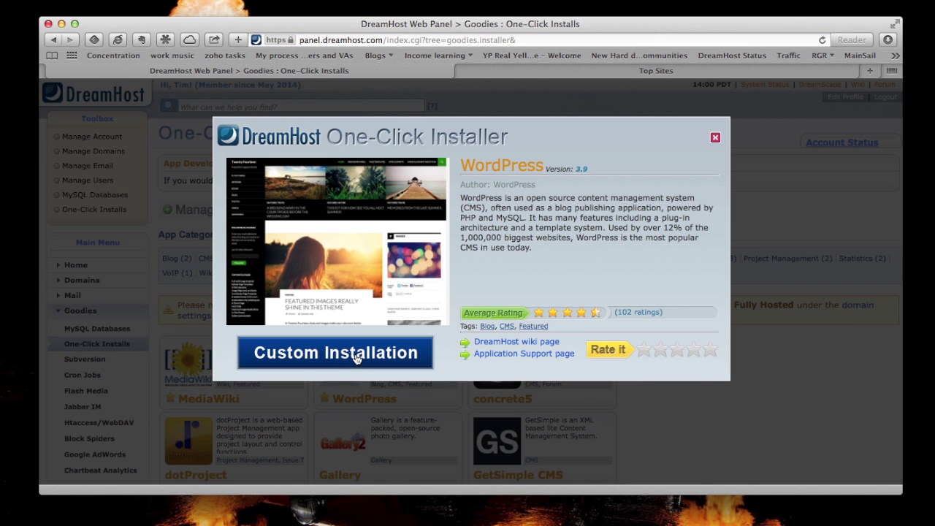
{"action": "left_click", "coordinate": [355, 358]}
{"action": "left_click", "coordinate": [357, 357]}
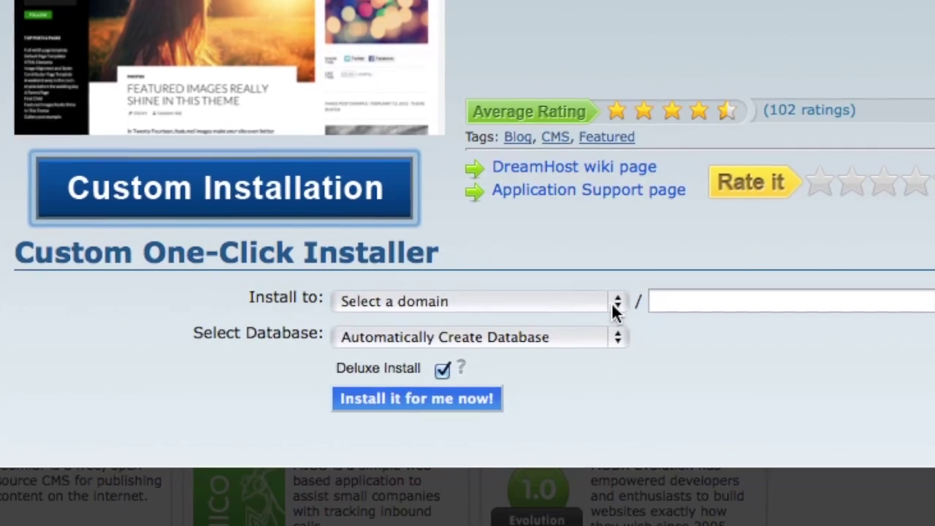
Install WordPress to rightwebsitehints.com with Deluxe Install unchecked.
{"action": "left_click", "coordinate": [614, 307]}
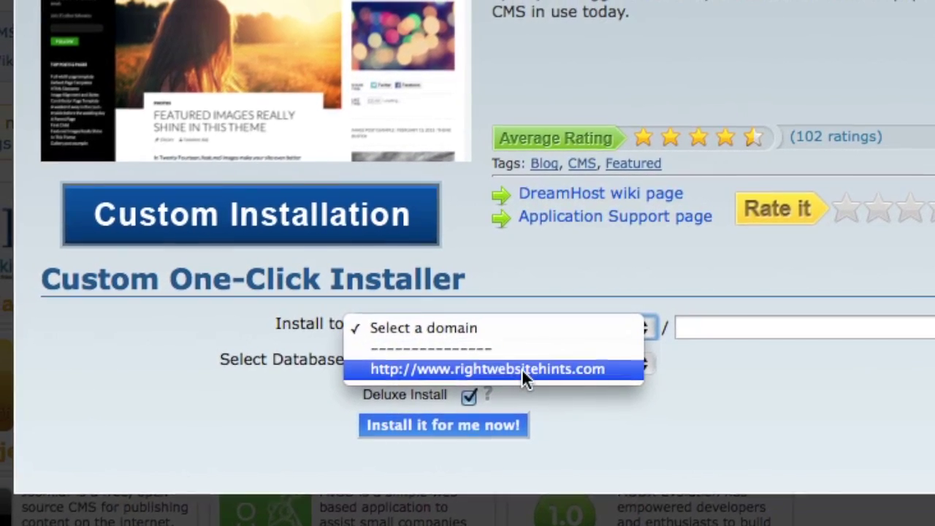
{"action": "left_click", "coordinate": [533, 367]}
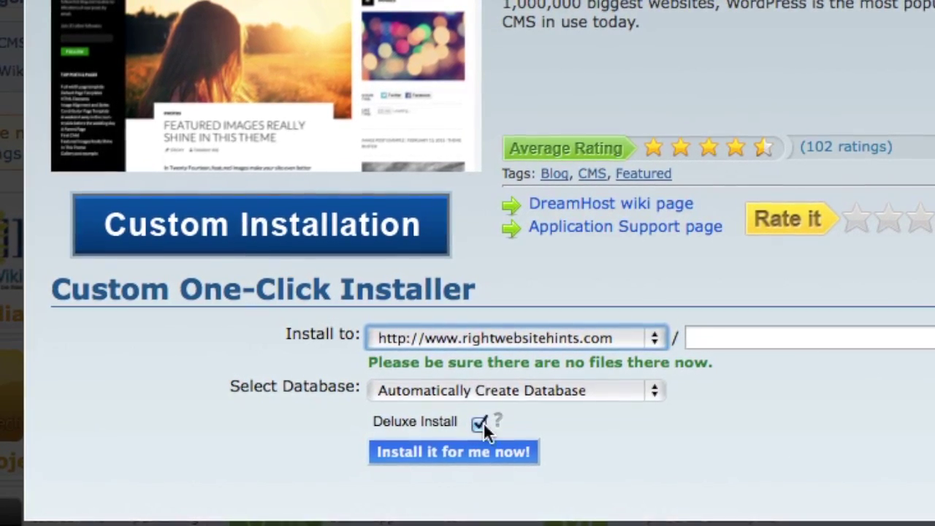
{"action": "left_click", "coordinate": [481, 424]}
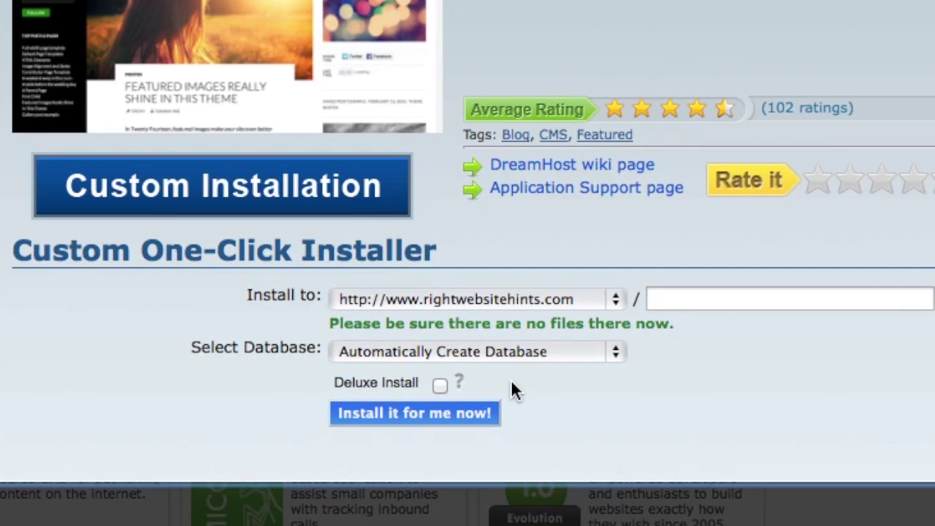
{"action": "left_click", "coordinate": [401, 411]}
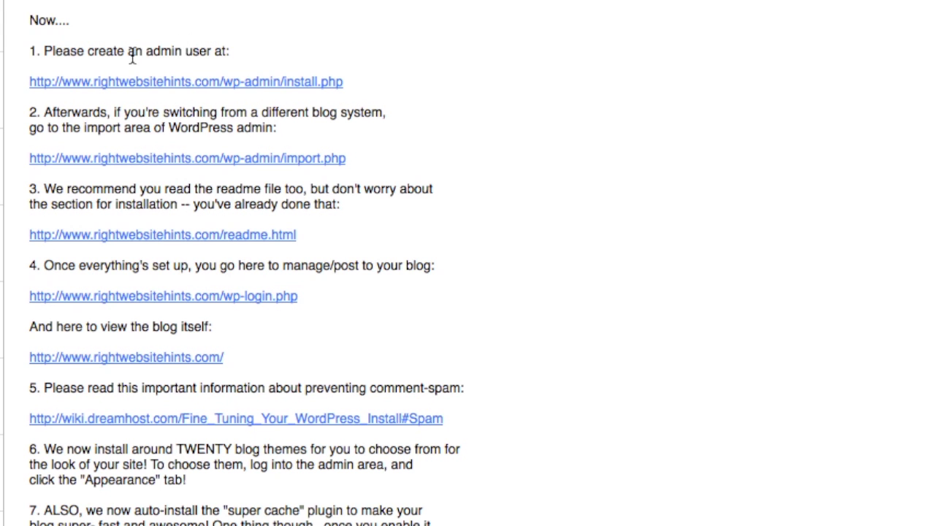
Follow the installation e-mail's link to the WordPress admin user setup page.
{"action": "left_click", "coordinate": [274, 91]}
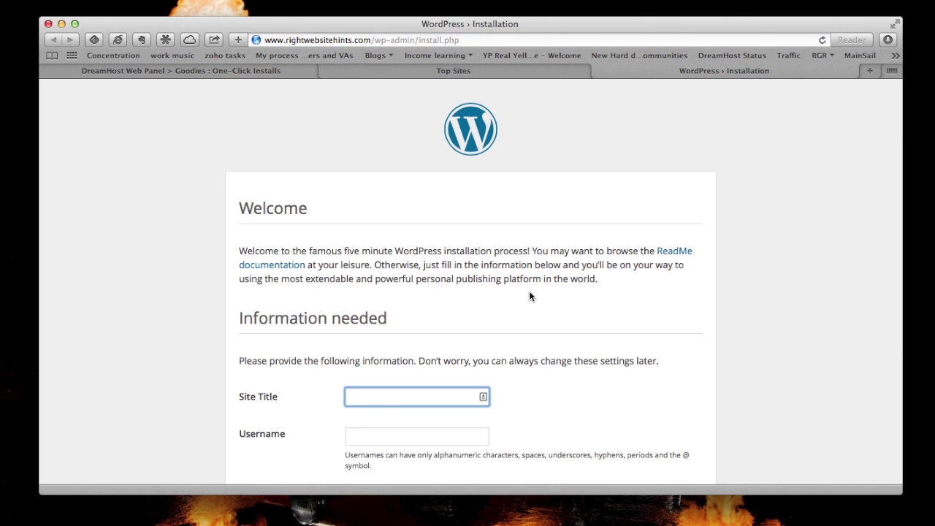
Enter 'Right website hints' as the site title on the WordPress installation form.
{"action": "scroll", "coordinate": [529, 291], "scroll_direction": "down", "scroll_amount": 3}
{"action": "left_click", "coordinate": [421, 306]}
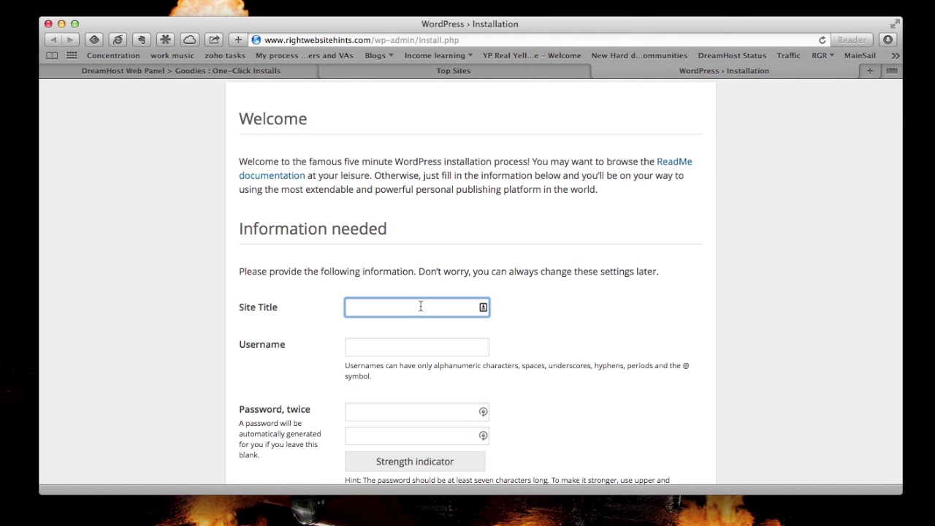
{"action": "type", "text": "Right website hints"}
{"action": "left_click", "coordinate": [391, 347]}
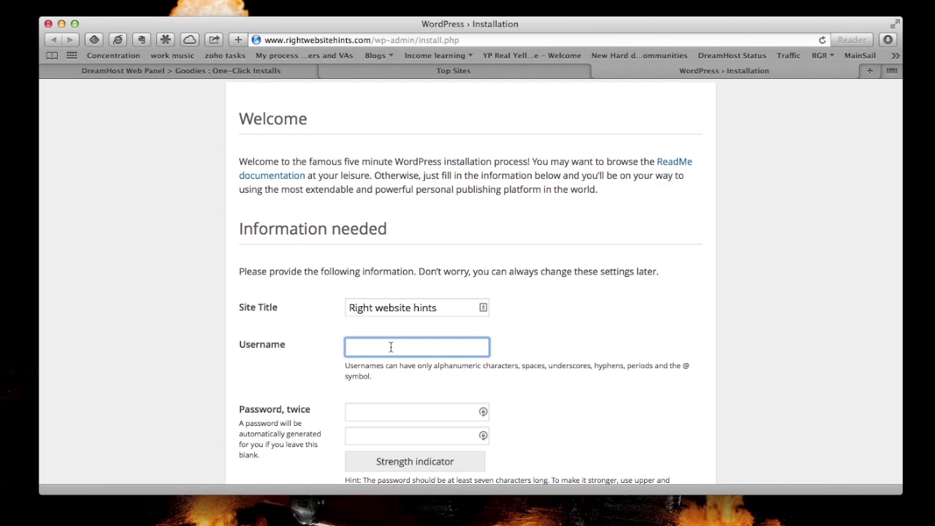
Enter the admin username and set a LastPass-generated strong password for it.
{"action": "type", "text": "Tim"}
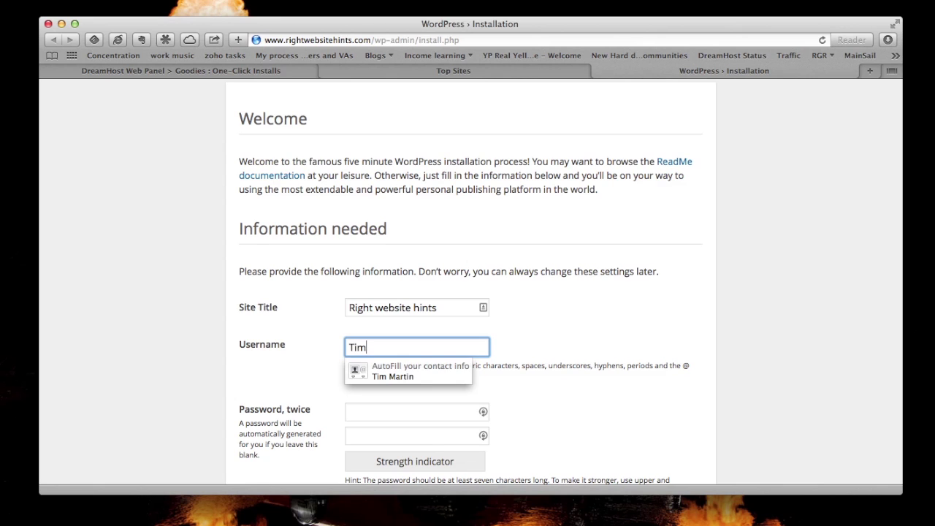
{"action": "type", "text": "M"}
{"action": "left_click", "coordinate": [383, 412]}
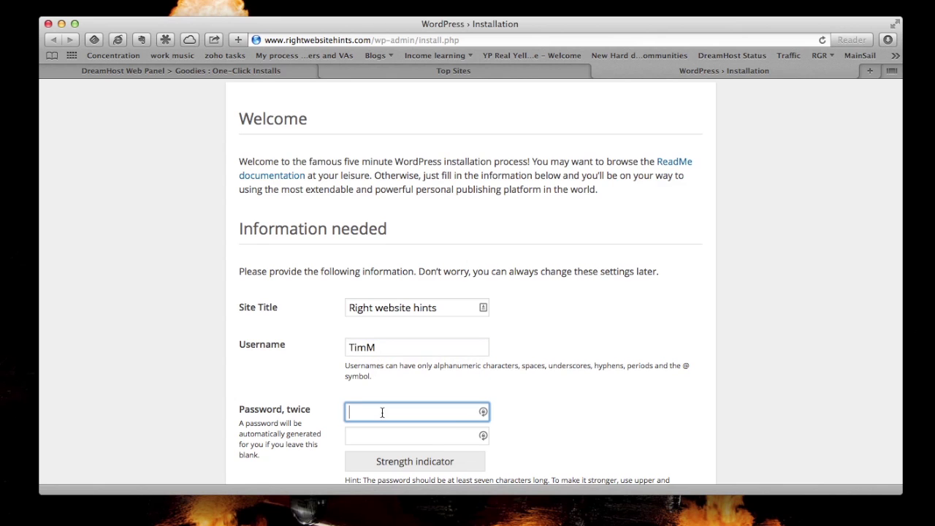
{"action": "left_click", "coordinate": [483, 412]}
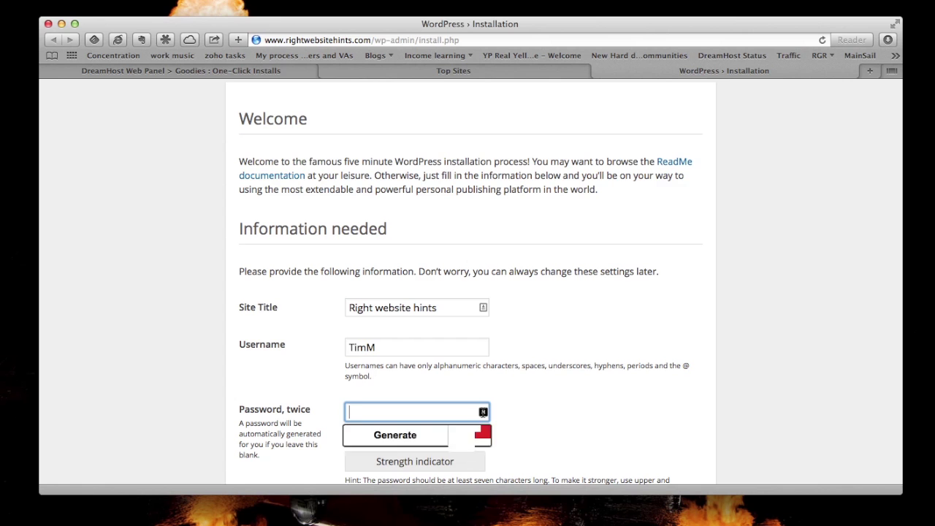
{"action": "scroll", "coordinate": [420, 451], "scroll_direction": "down", "scroll_amount": 2}
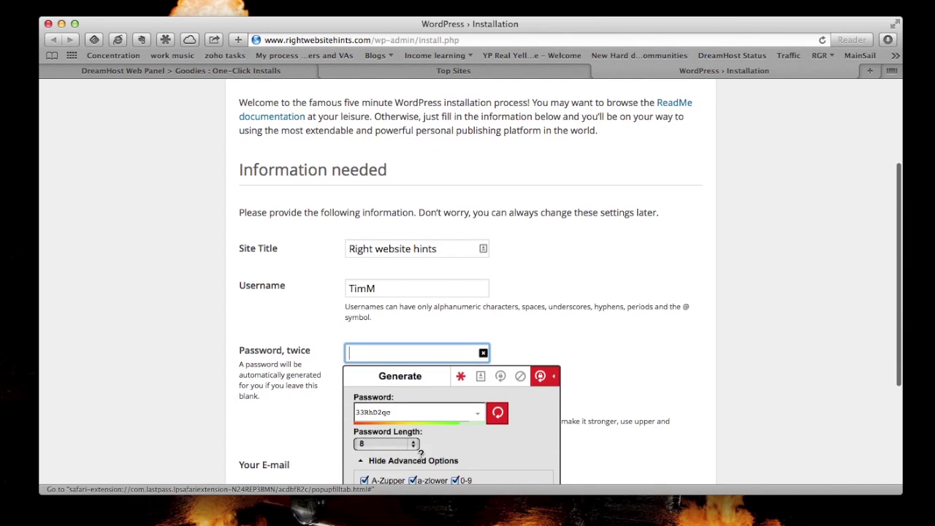
{"action": "scroll", "coordinate": [466, 457], "scroll_direction": "down", "scroll_amount": 2}
{"action": "scroll", "coordinate": [465, 452], "scroll_direction": "down", "scroll_amount": 2}
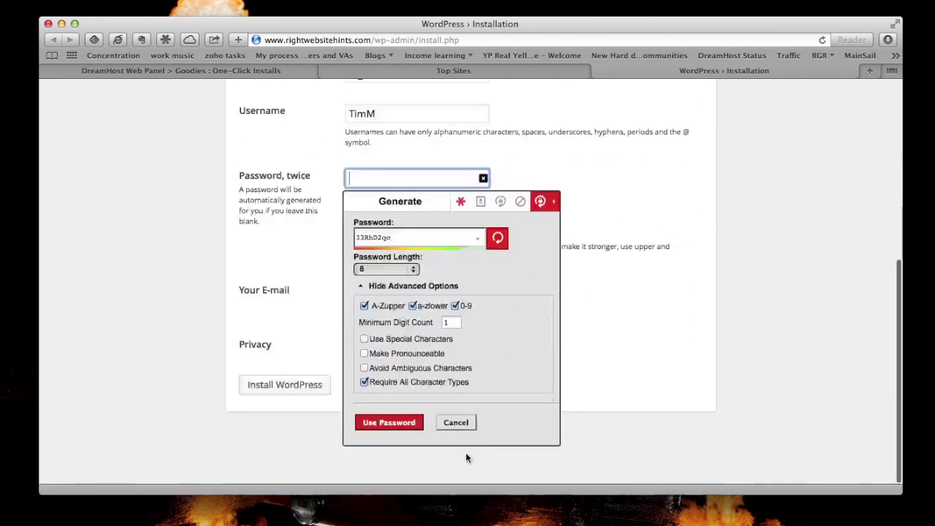
{"action": "left_click", "coordinate": [382, 423]}
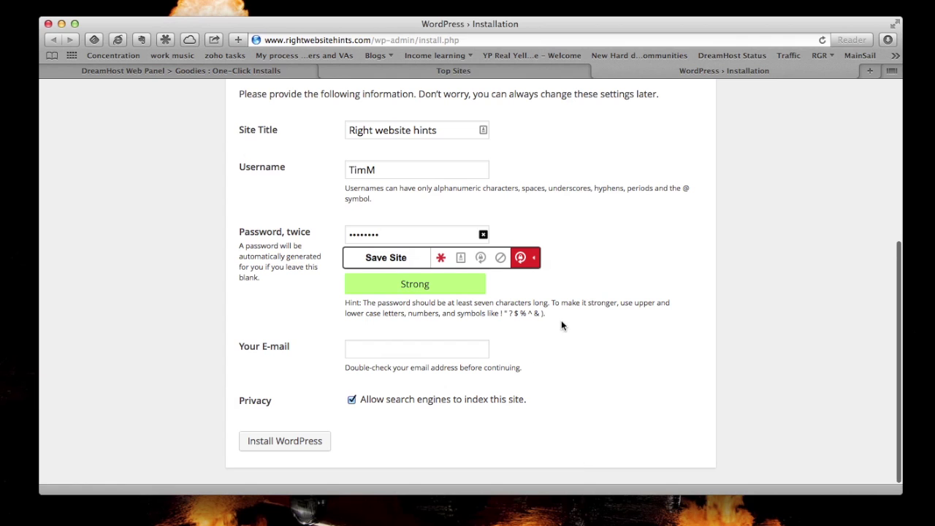
Fill in the admin's e-mail, discourage search engine indexing, and install WordPress.
{"action": "left_click", "coordinate": [420, 349]}
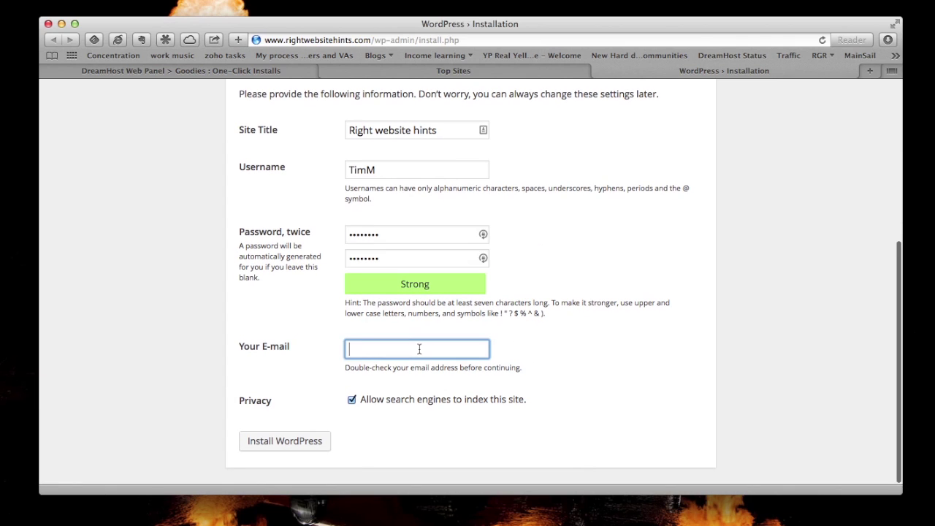
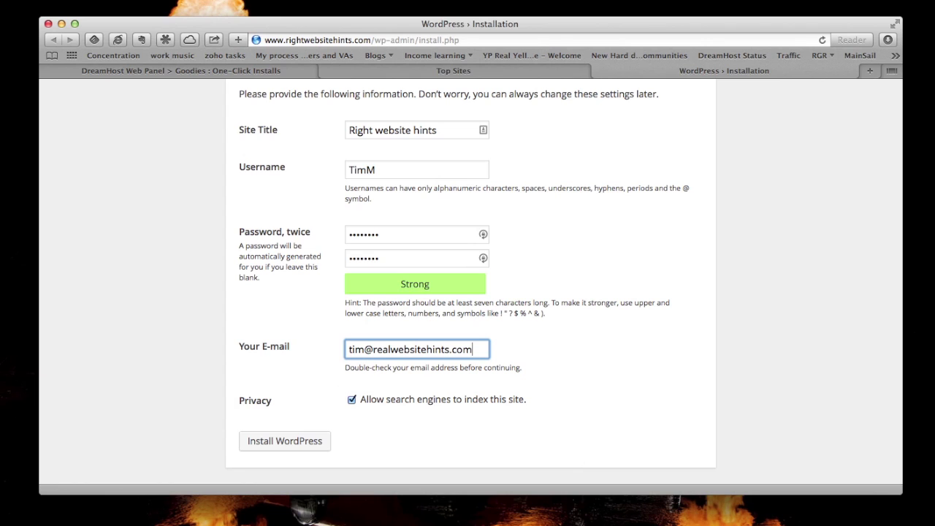
{"action": "left_click", "coordinate": [352, 400]}
{"action": "left_click", "coordinate": [352, 402]}
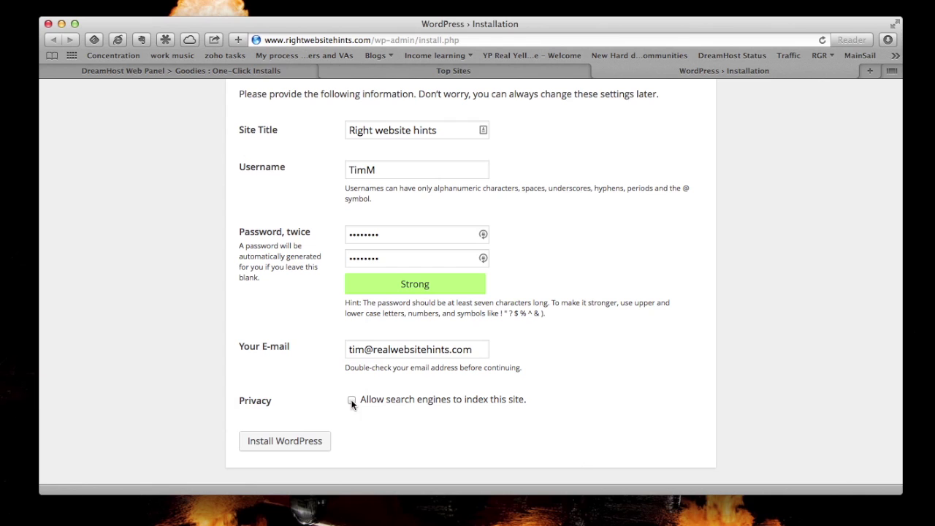
{"action": "left_click", "coordinate": [307, 443]}
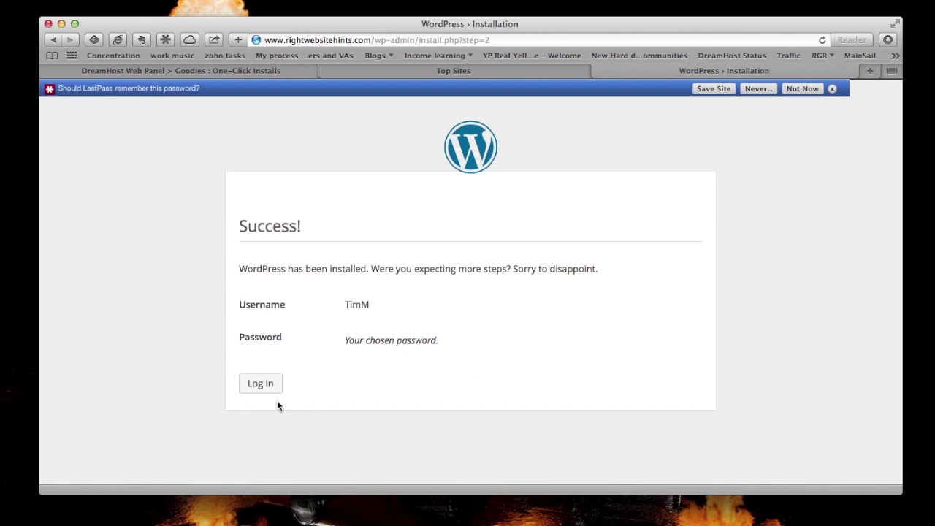
Log in to Right website hints as the admin using the login saved in LastPass.
{"action": "left_click", "coordinate": [264, 384]}
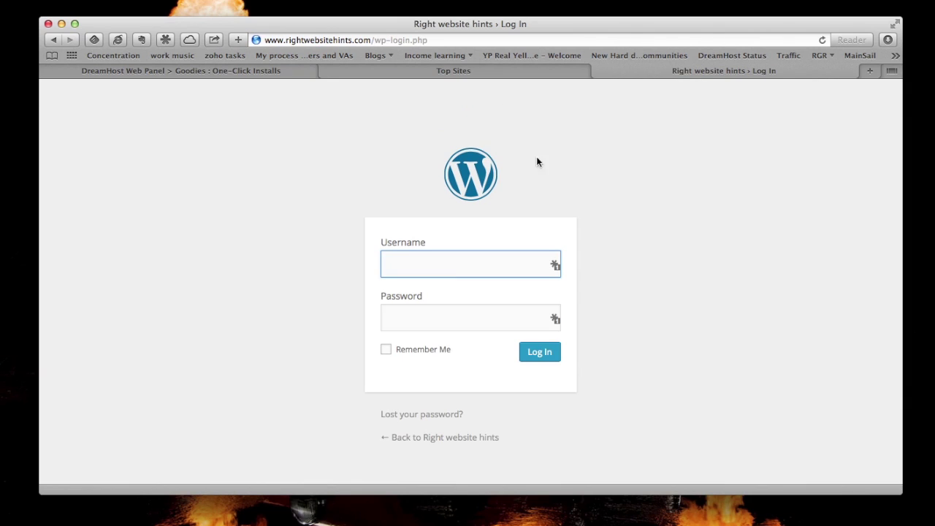
{"action": "left_click", "coordinate": [555, 267]}
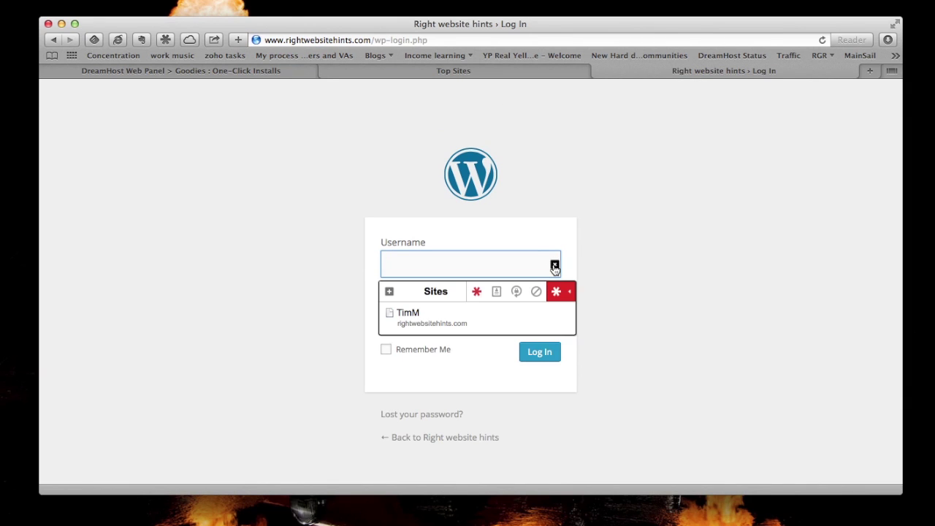
{"action": "left_click", "coordinate": [444, 312]}
{"action": "left_click", "coordinate": [525, 353]}
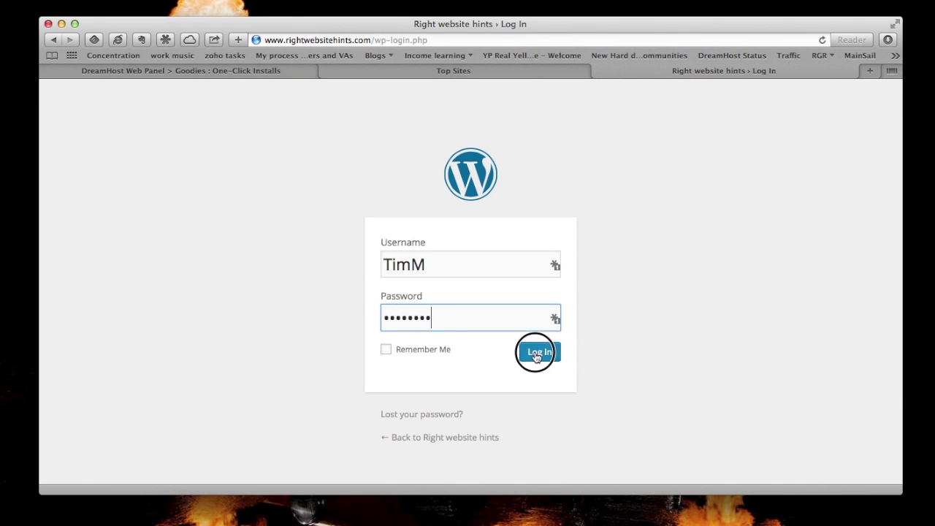